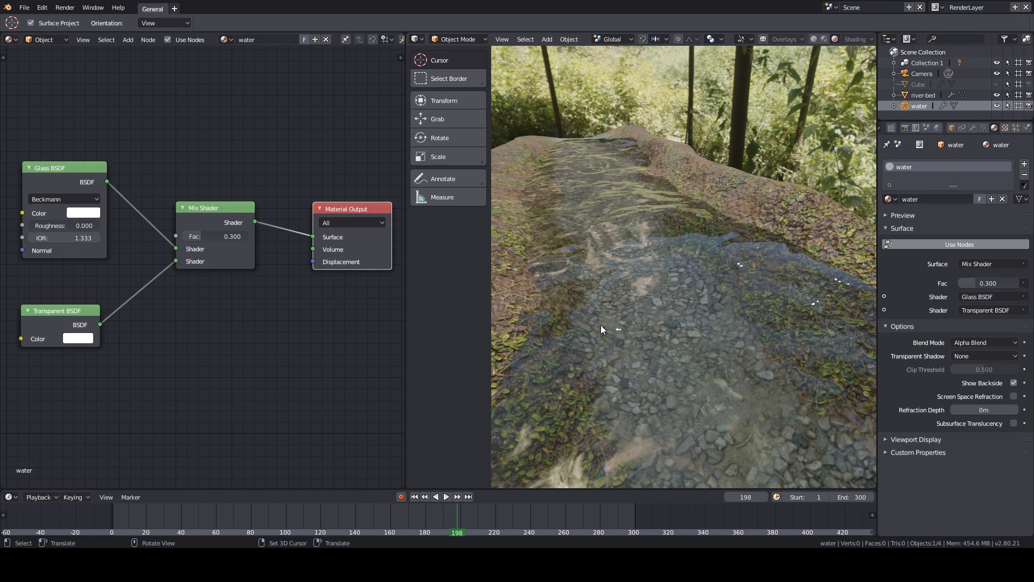
# Play a short stretch of the river animation and examine the water surface from several viewing angles
pyautogui.moveTo(593, 326); pyautogui.dragTo(662, 348, button='middle')
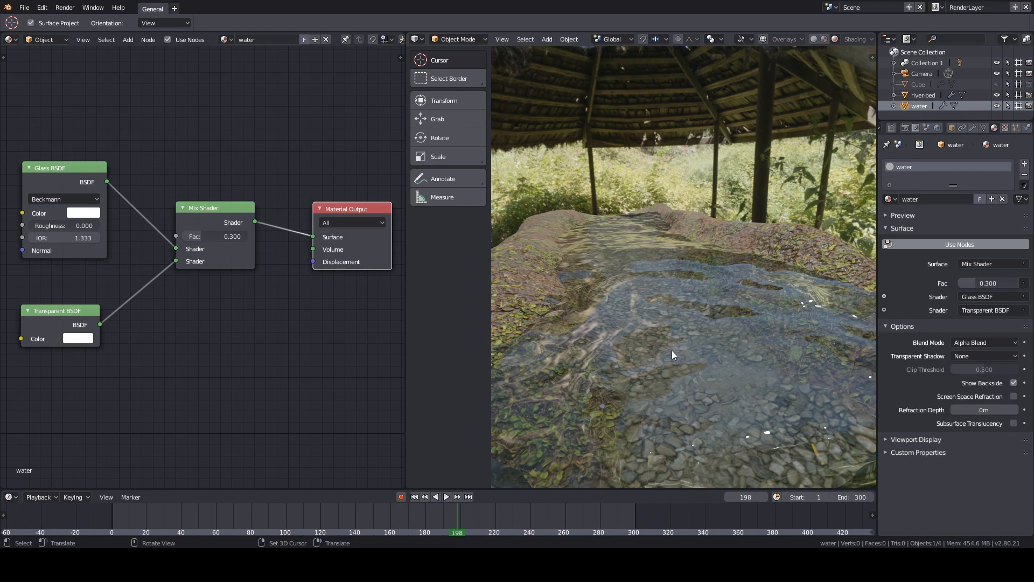
pyautogui.moveTo(582, 439); pyautogui.dragTo(540, 496, button='middle')
pyautogui.moveTo(402, 515); pyautogui.dragTo(339, 516, button='right')
pyautogui.hotkey('alt', 'a')
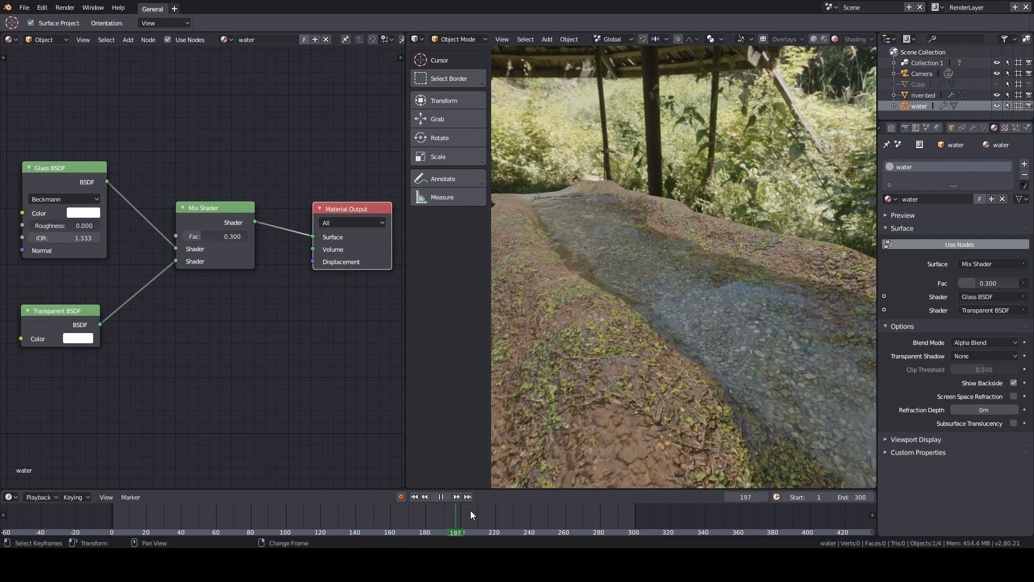
pyautogui.press('space')
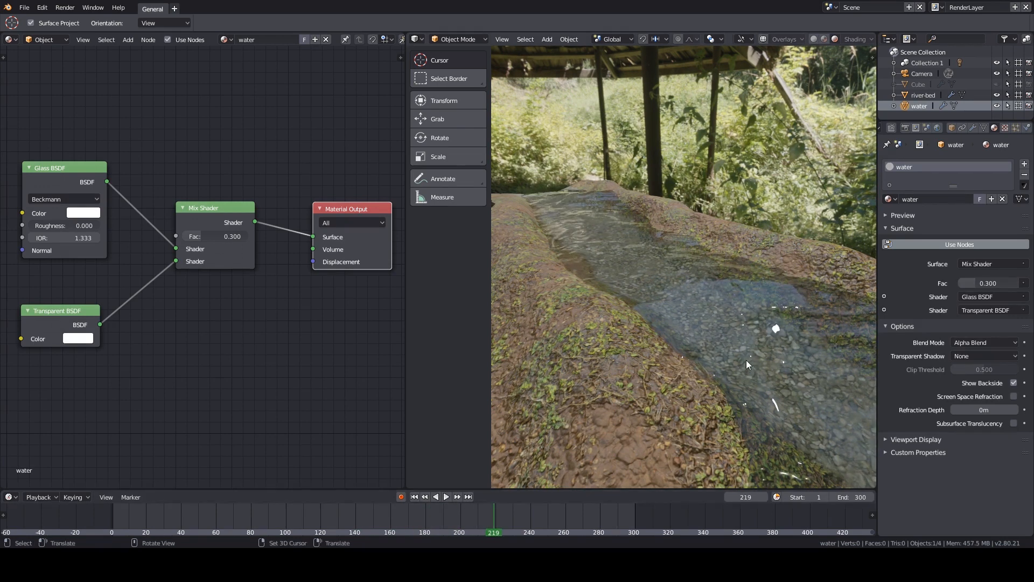
pyautogui.moveTo(769, 341)
pyautogui.mouseDown(button='middle')
pyautogui.moveTo(716, 355)
pyautogui.moveTo(752, 350)
pyautogui.mouseUp(button='middle')
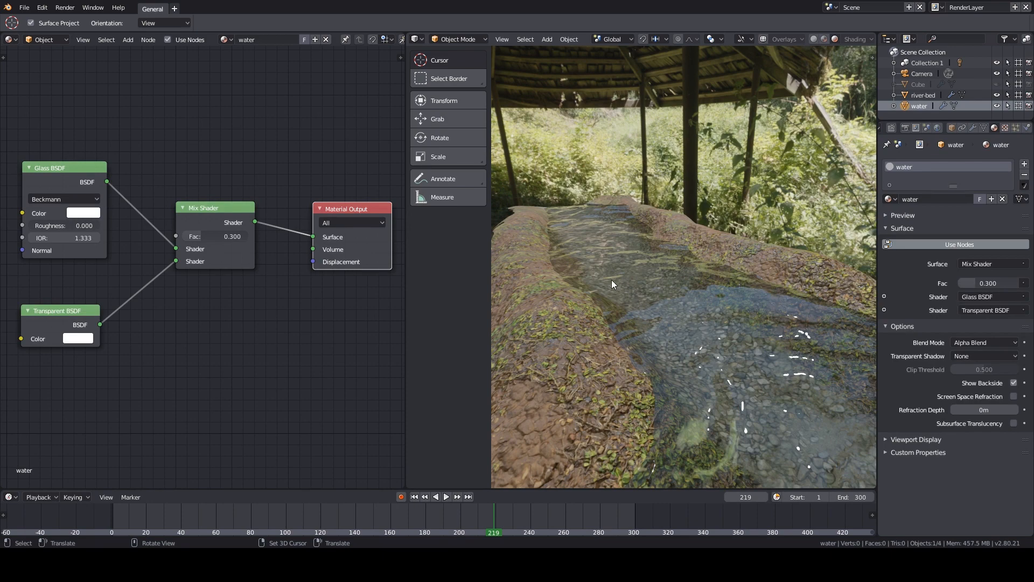
pyautogui.moveTo(612, 280); pyautogui.dragTo(689, 285, button='middle')
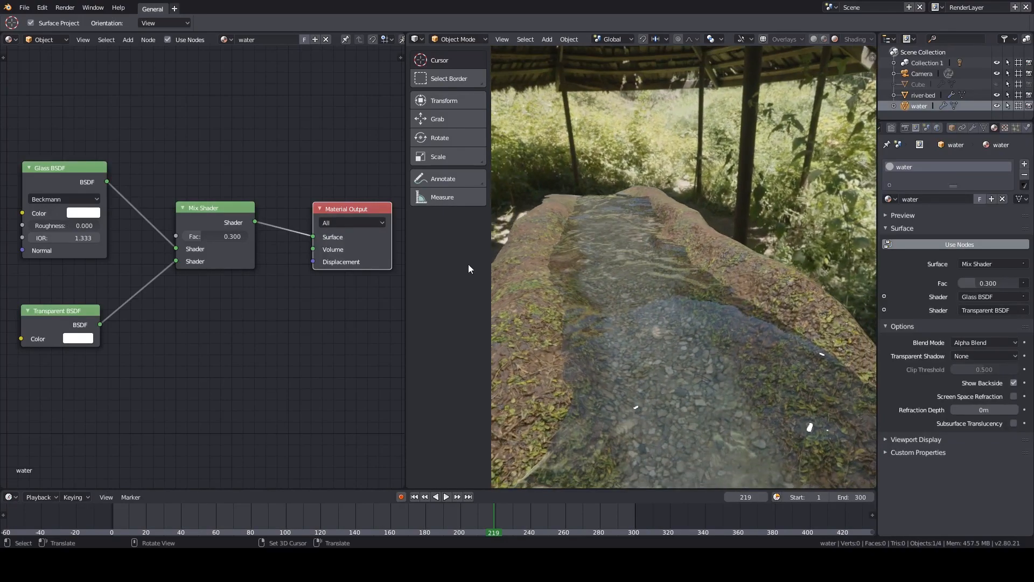
# Delete the Transparent BSDF node from the water material and shift the Mix Shader node slightly upward
pyautogui.click(59, 311)
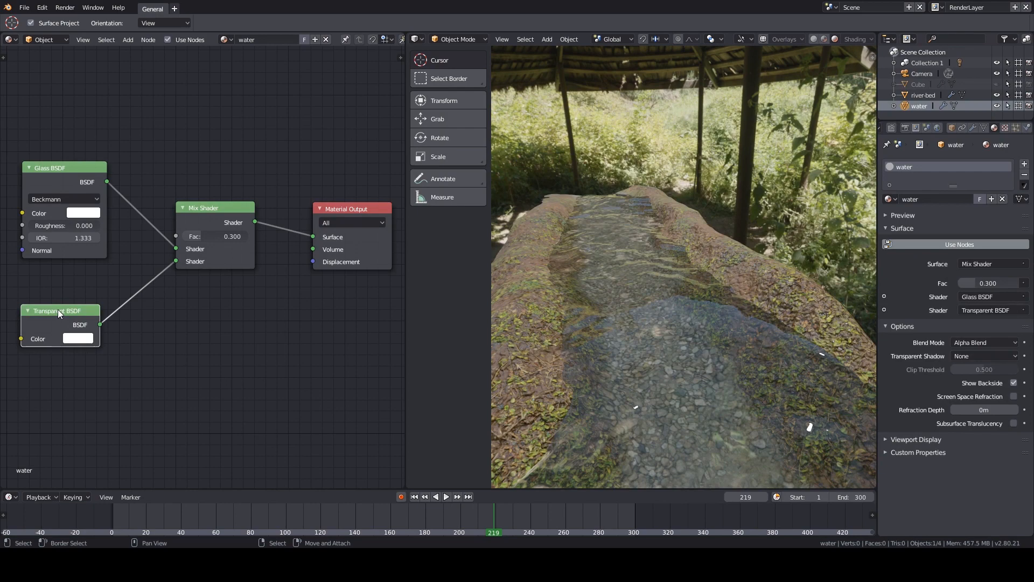
pyautogui.press('x')
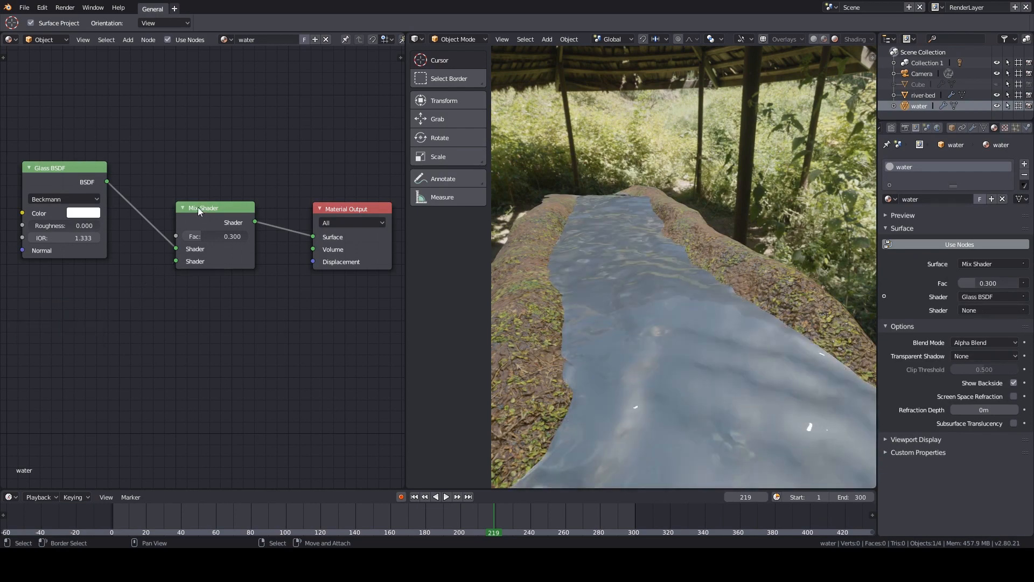
pyautogui.moveTo(198, 207); pyautogui.dragTo(202, 187)
pyautogui.moveTo(671, 348)
pyautogui.mouseDown(button='middle')
pyautogui.moveTo(679, 389)
pyautogui.moveTo(593, 319)
pyautogui.mouseUp(button='middle')
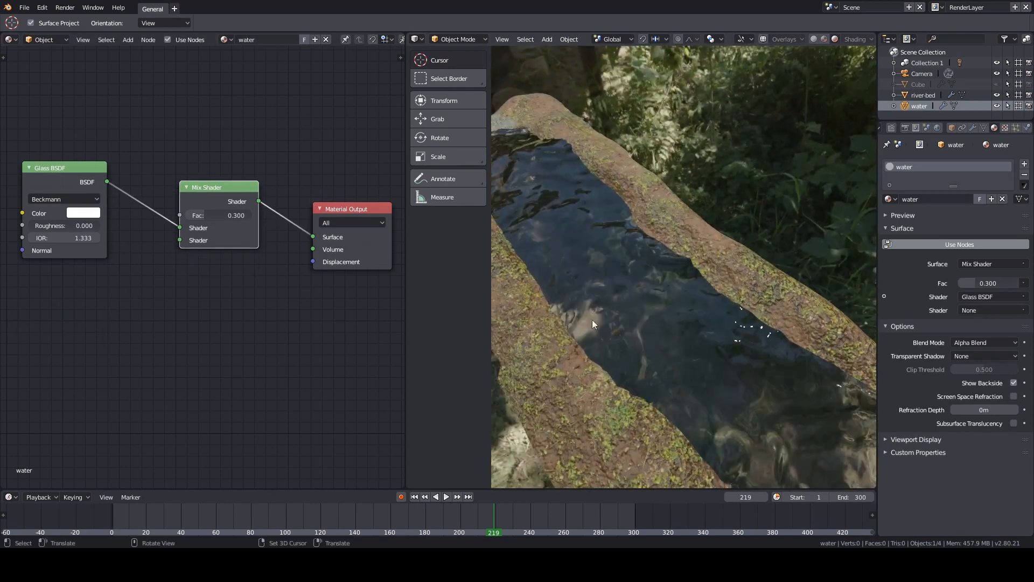
pyautogui.moveTo(705, 358); pyautogui.dragTo(651, 286, button='middle')
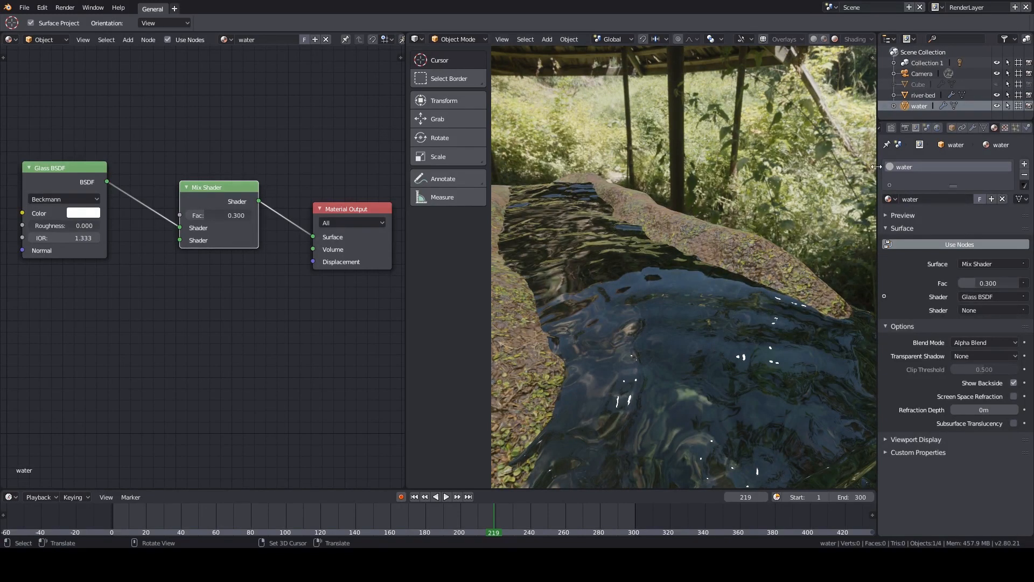
# Enable Screen Space Reflections with Refraction in the scene's render settings
pyautogui.click(906, 128)
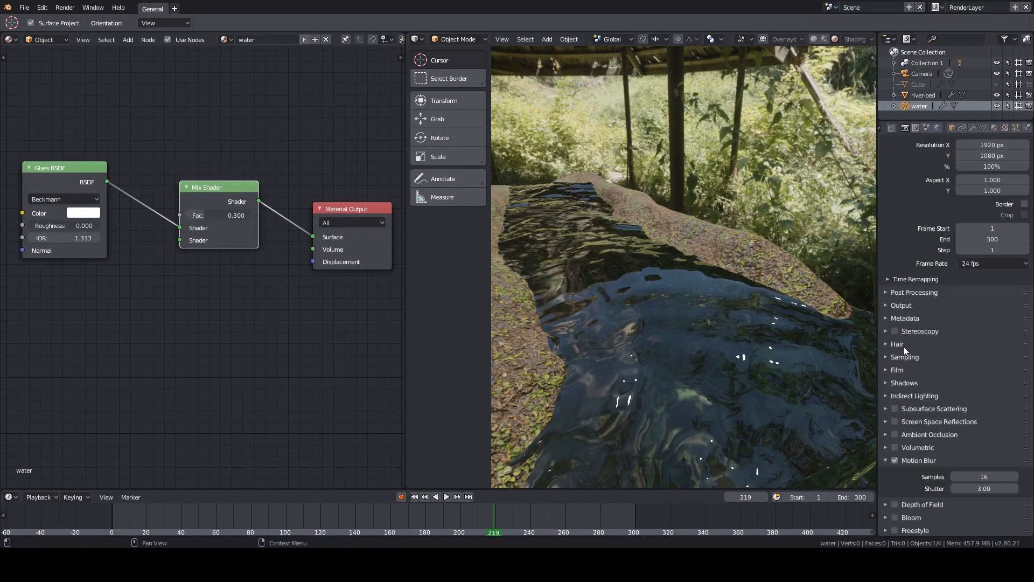
pyautogui.click(895, 422)
pyautogui.click(885, 421)
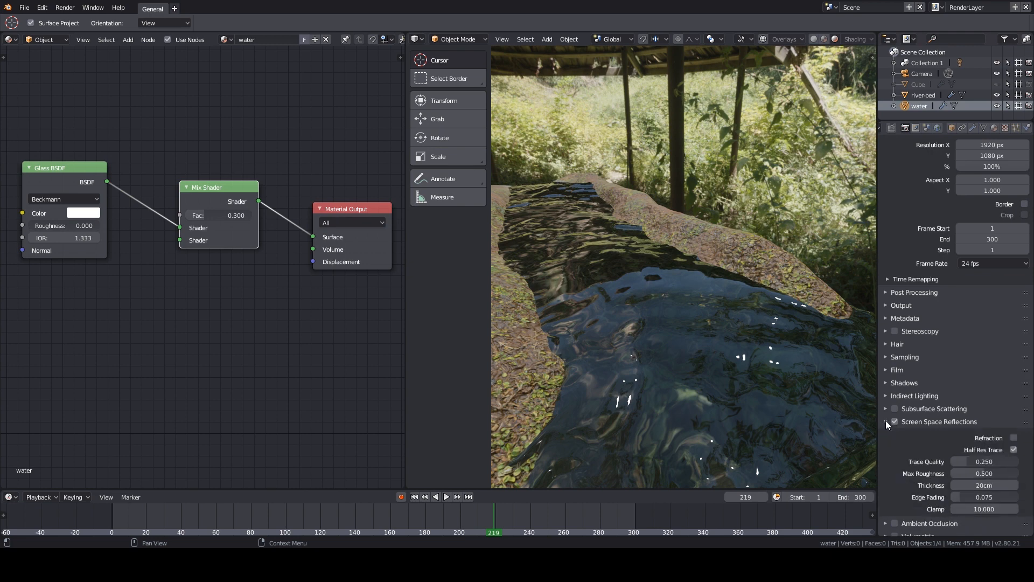
pyautogui.click(1014, 438)
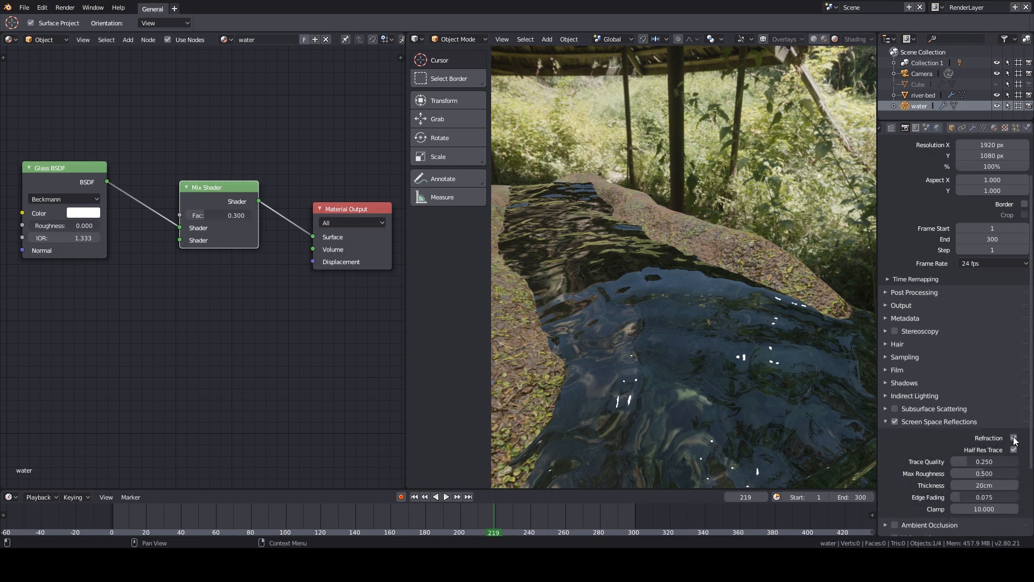
pyautogui.click(885, 422)
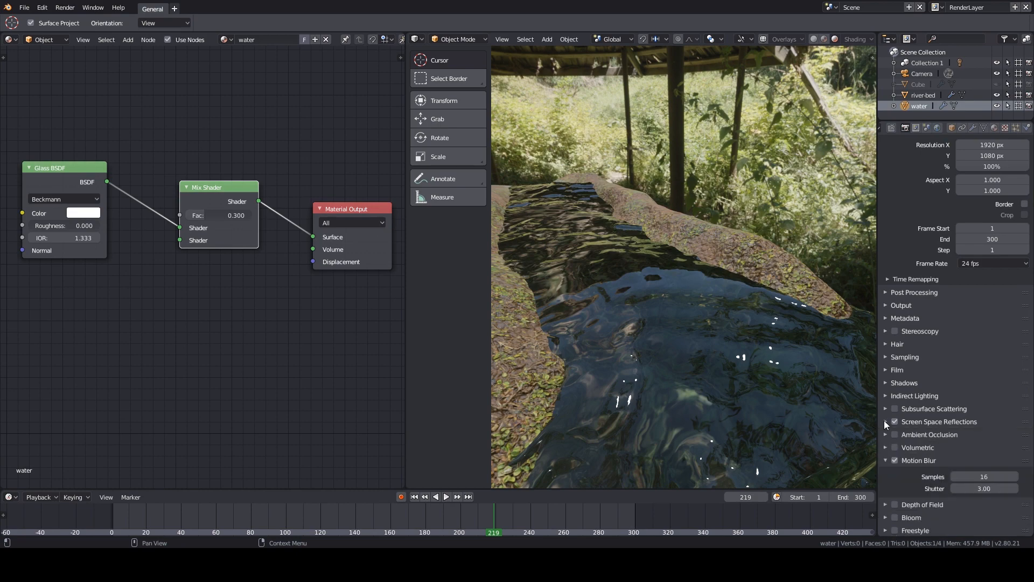
pyautogui.moveTo(773, 307); pyautogui.dragTo(771, 235, button='middle')
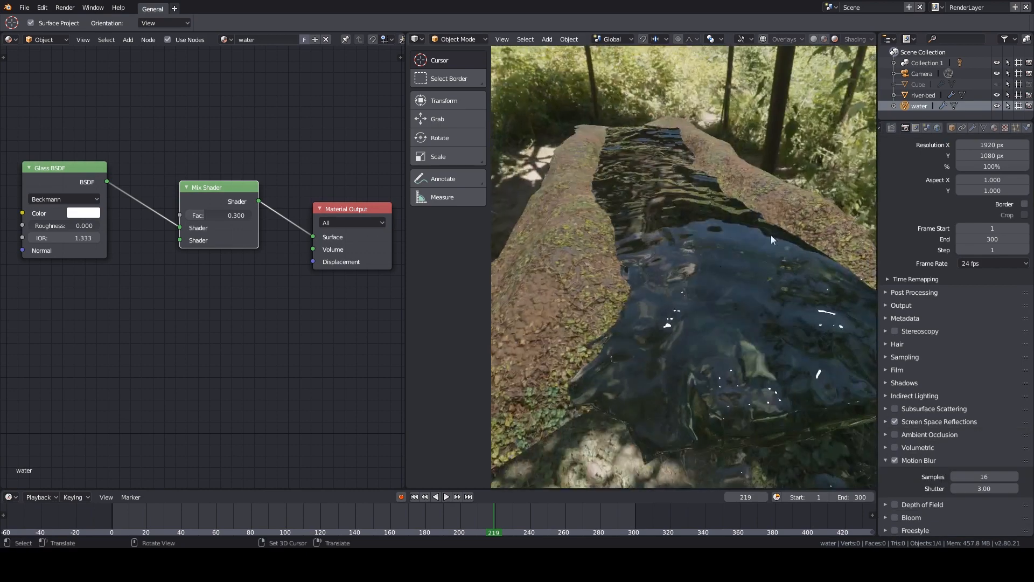
# Enable Screen Space Refraction for the water material and play part of the animation to check the effect
pyautogui.click(995, 127)
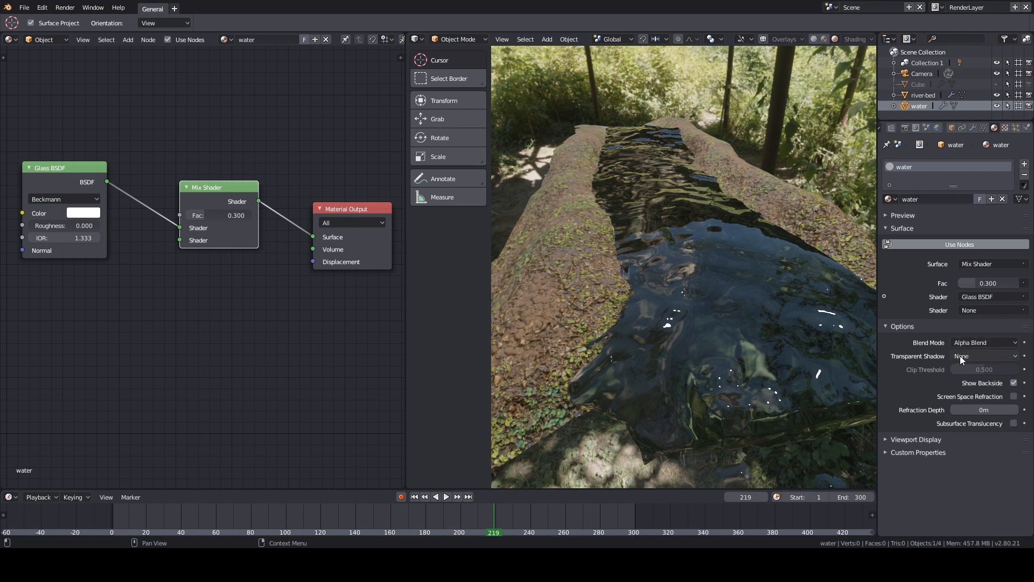
pyautogui.click(1014, 397)
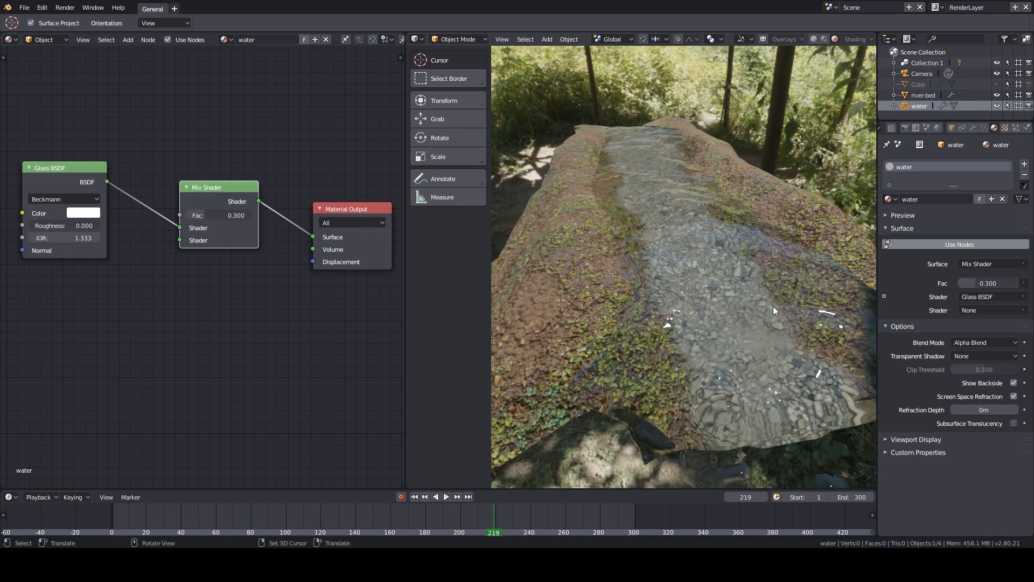
pyautogui.click(294, 517)
pyautogui.press('space')
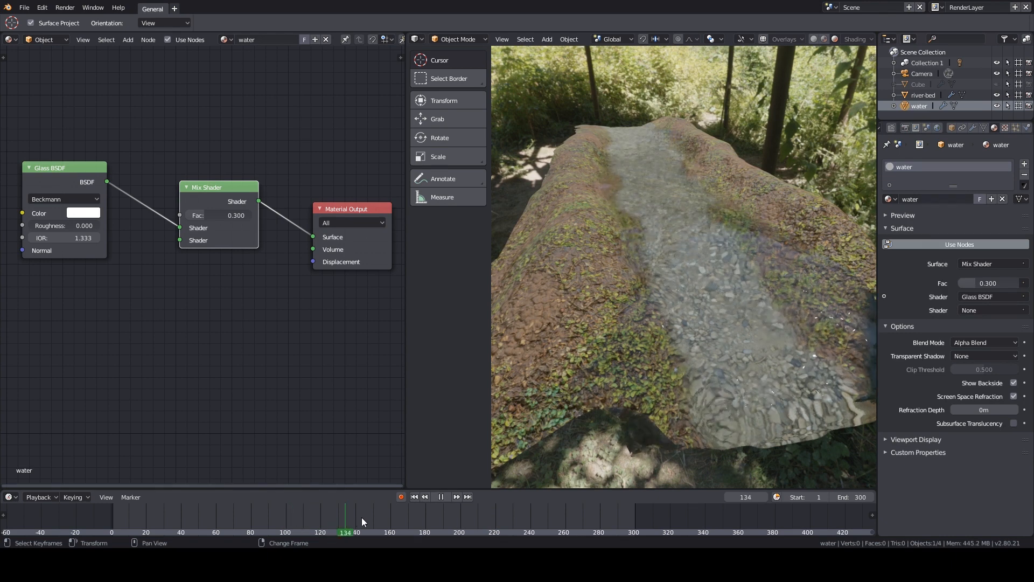
pyautogui.press('space')
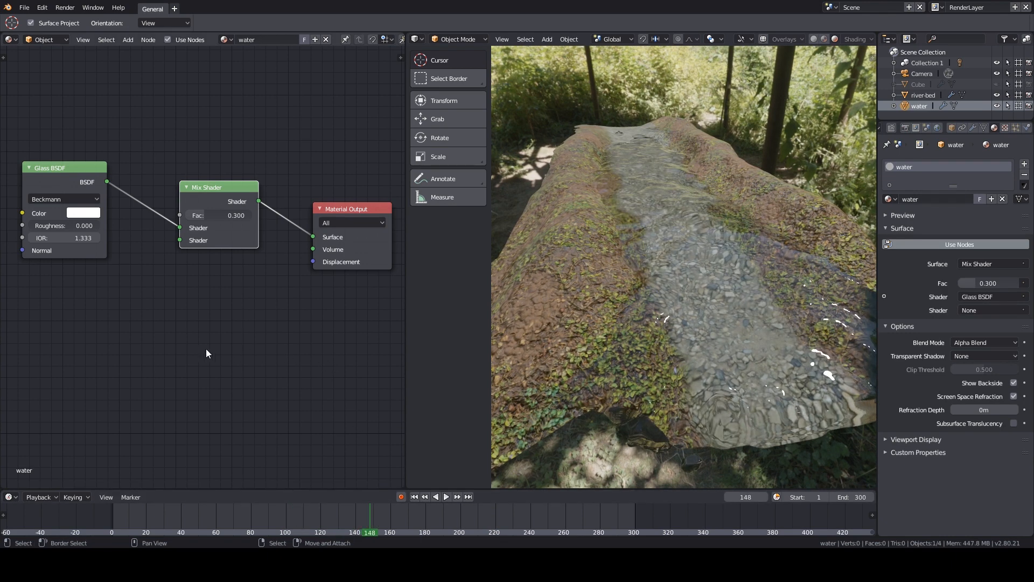
# Add a Glossy BSDF node below the Glass BSDF and connect it to the Mix Shader's second shader input
pyautogui.moveTo(182, 342); pyautogui.dragTo(198, 338, button='middle')
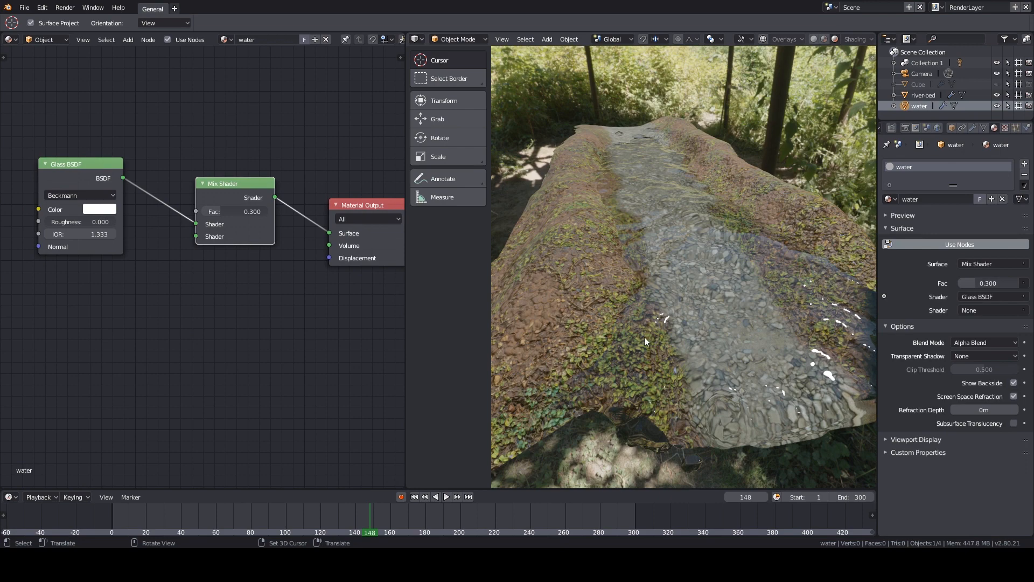
pyautogui.moveTo(645, 341); pyautogui.dragTo(666, 339, button='middle')
pyautogui.hotkey('shift', 'a')
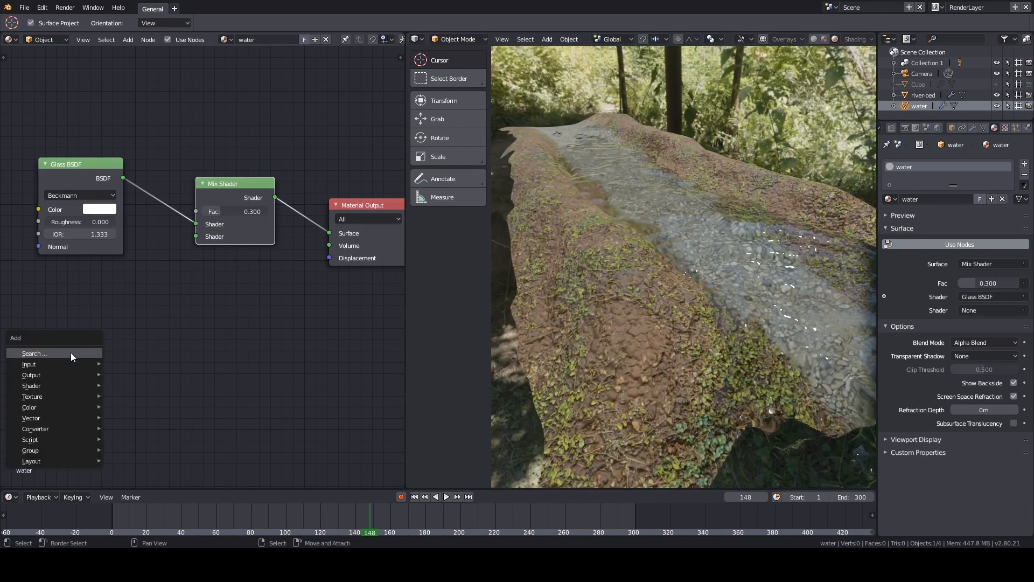
pyautogui.click(73, 353)
pyautogui.write('gloss')
pyautogui.press('Return')
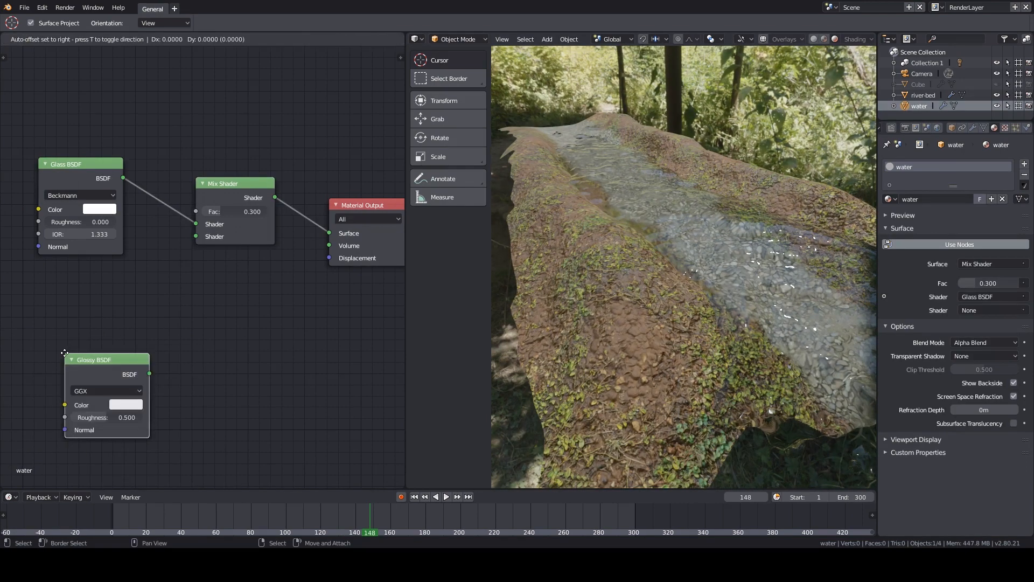
pyautogui.click(28, 286)
pyautogui.moveTo(112, 307); pyautogui.dragTo(195, 236)
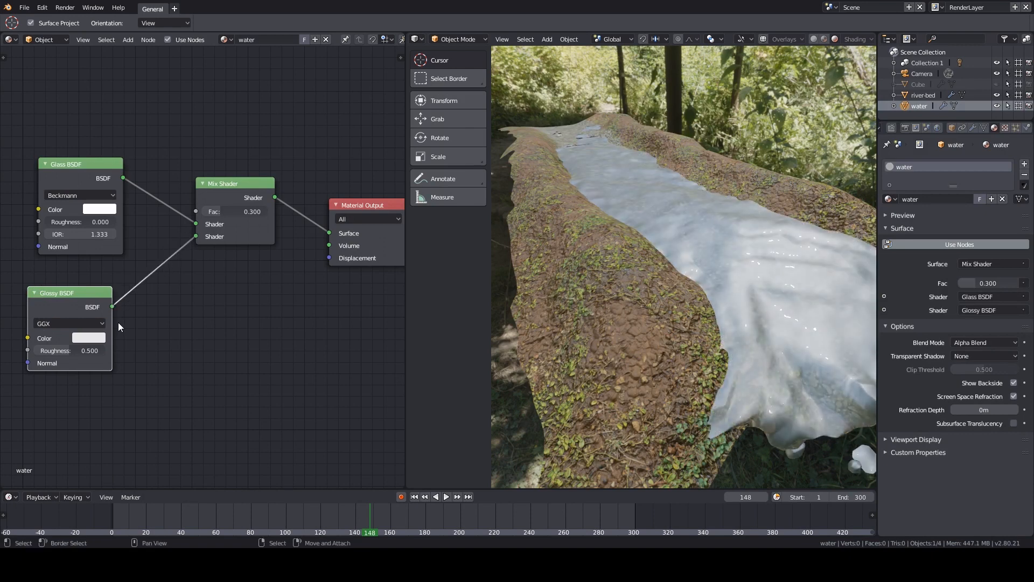
# Set the Glossy BSDF's roughness to 0 and the Mix Shader's factor to 0.4
pyautogui.click(92, 348)
pyautogui.write('0')
pyautogui.press('Return')
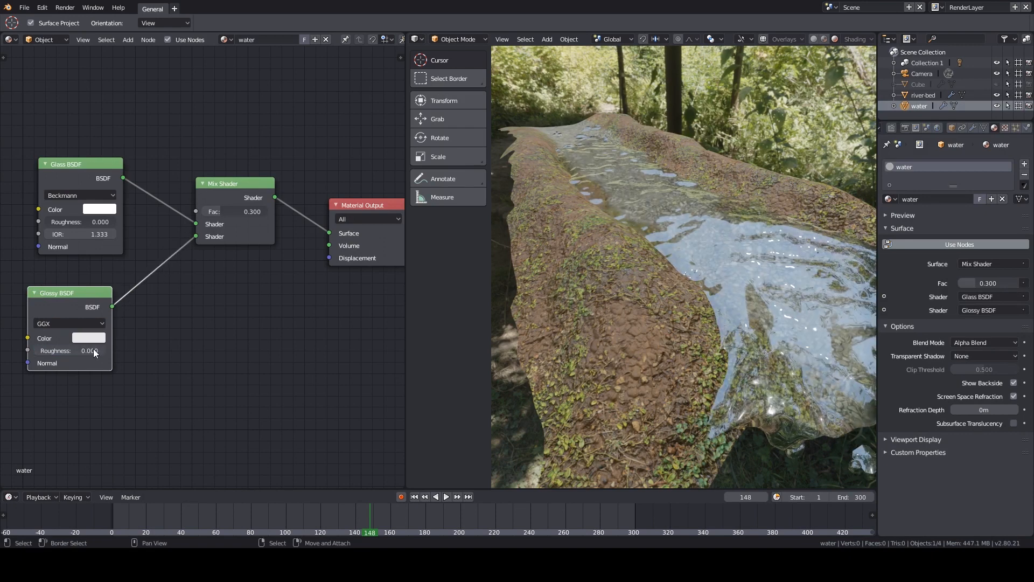
pyautogui.click(234, 211)
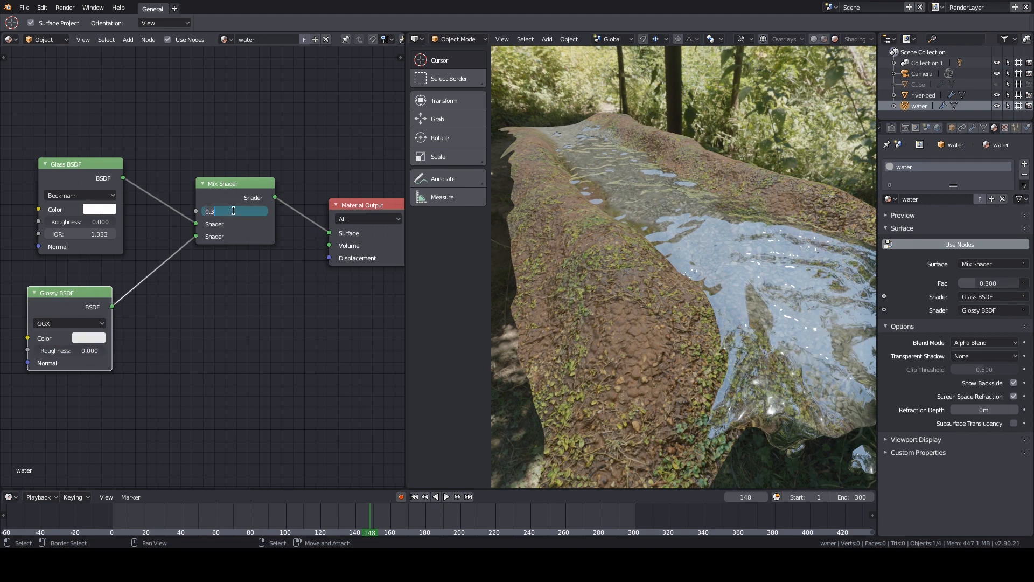
pyautogui.write('0.4')
pyautogui.press('Return')
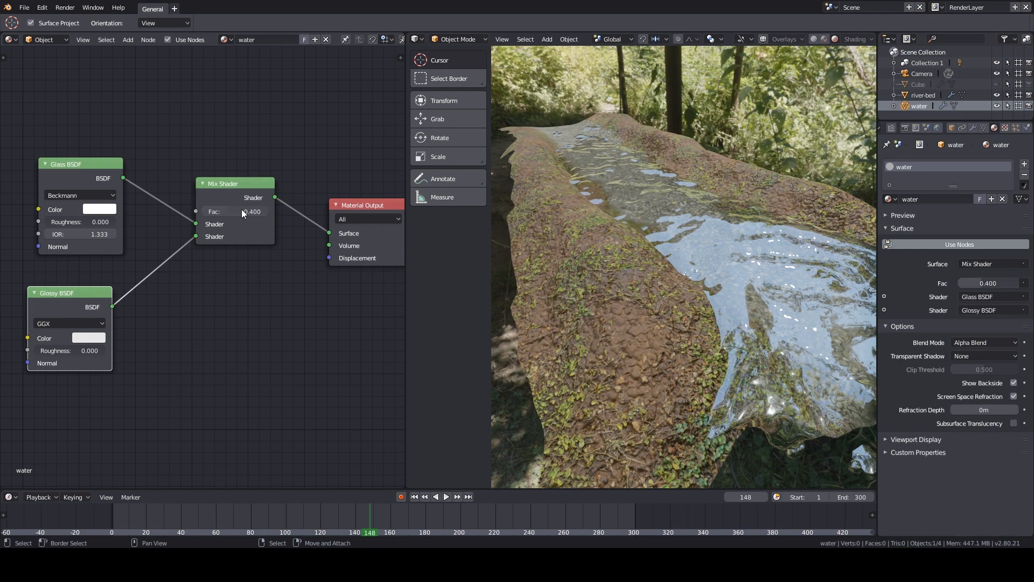
# Play the river animation in short stretches and examine the water's reflections and refraction up close
pyautogui.moveTo(725, 312); pyautogui.dragTo(647, 377, button='middle')
pyautogui.click(285, 511)
pyautogui.press('space')
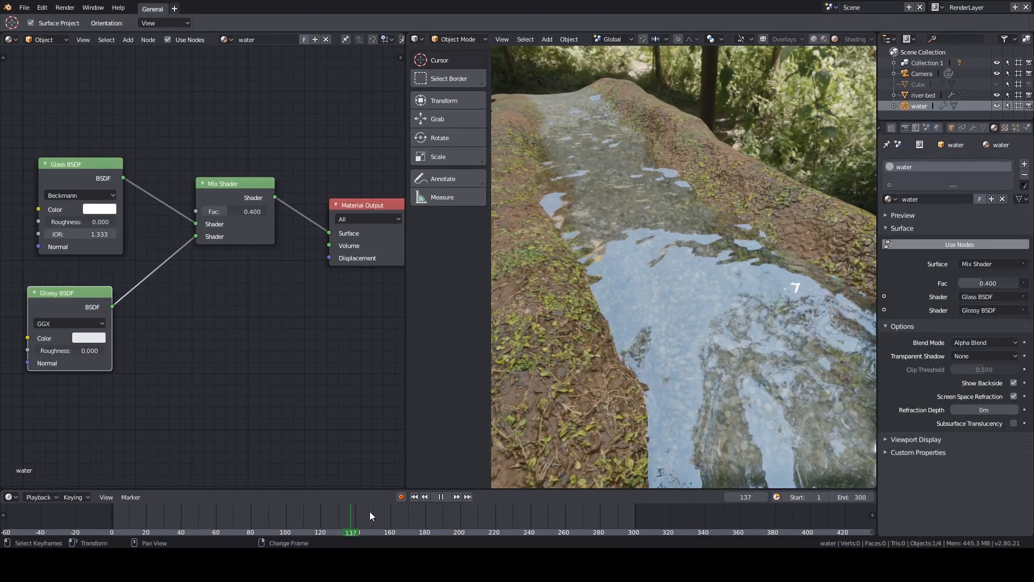
pyautogui.press('space')
pyautogui.moveTo(608, 382); pyautogui.dragTo(508, 437, button='middle')
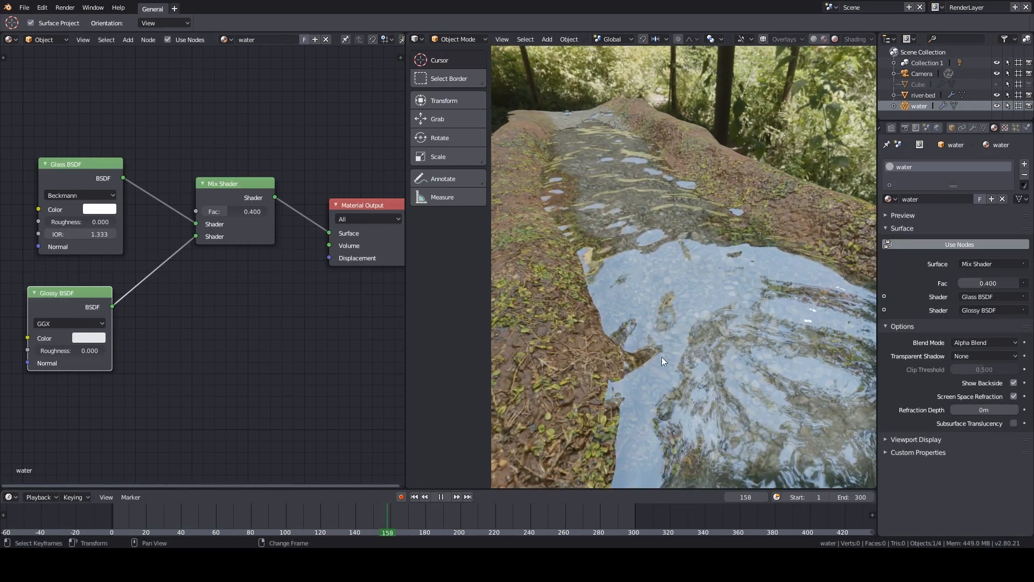
pyautogui.scroll(3, 663, 355)
pyautogui.press('space')
pyautogui.press('space')
pyautogui.scroll(-1, 663, 355)
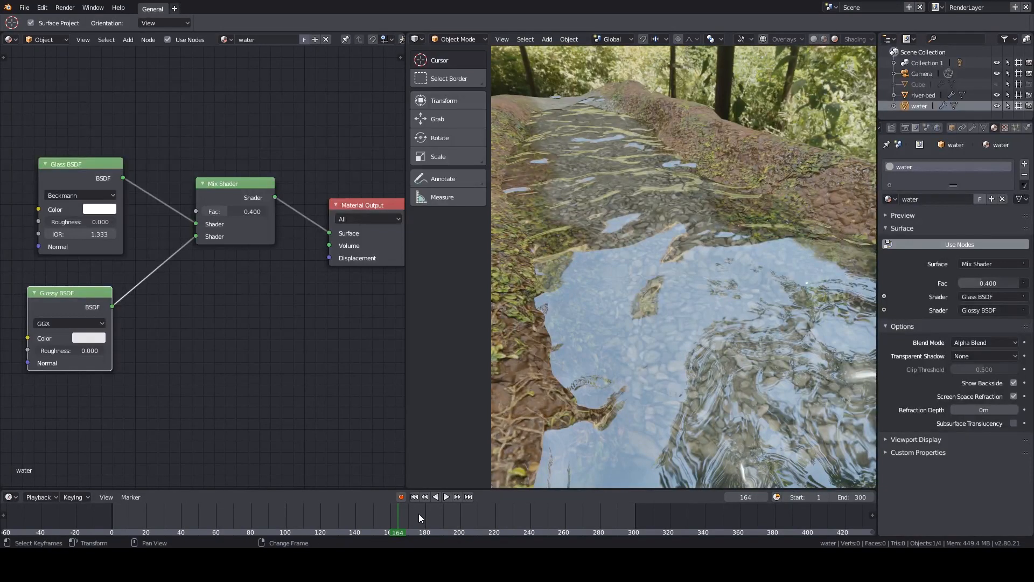
pyautogui.press('space')
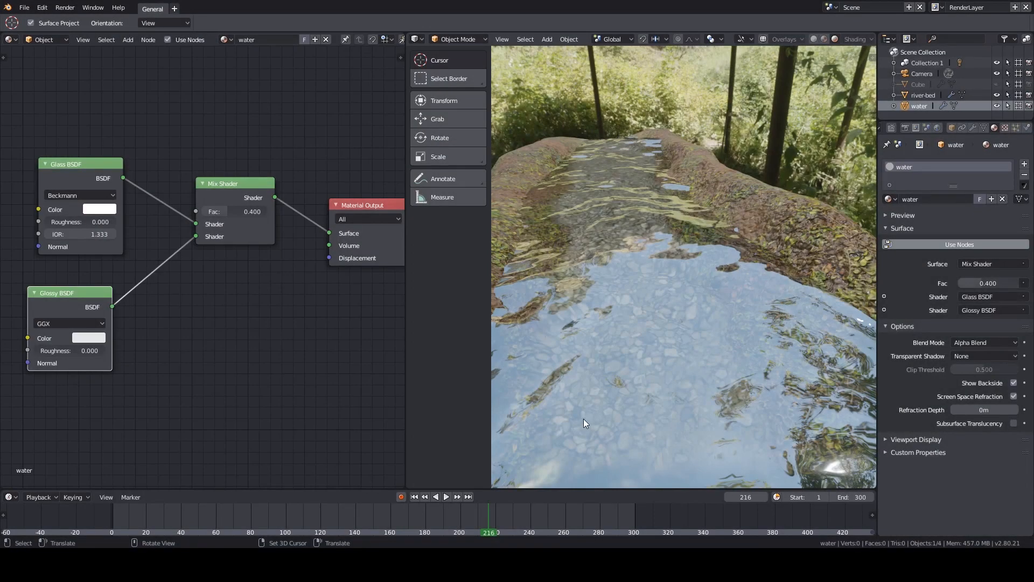
# Move the Mix Shader node slightly down between the two BSDF nodes and the Material Output
pyautogui.click(229, 185)
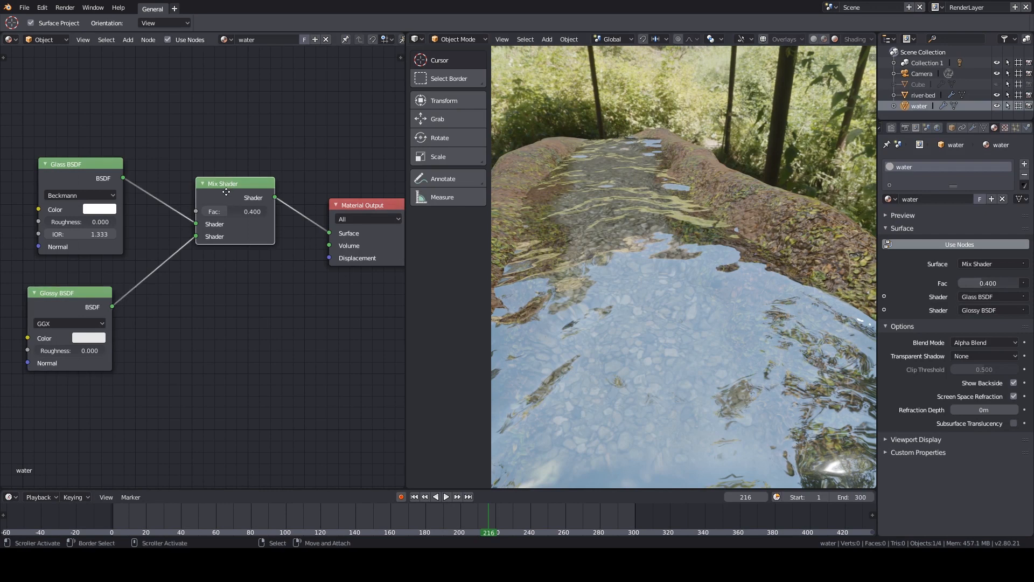
pyautogui.moveTo(229, 185); pyautogui.dragTo(230, 197)
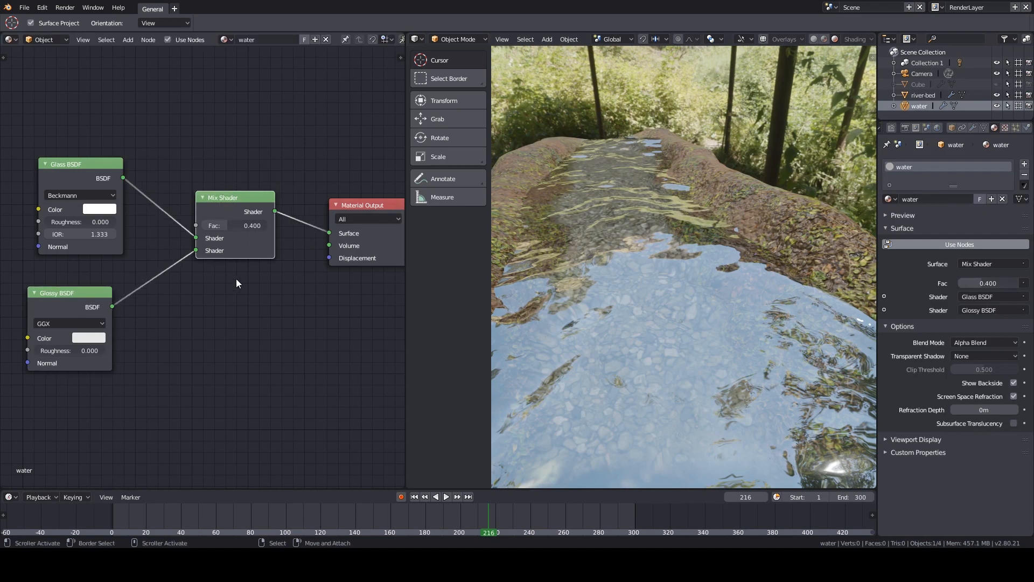